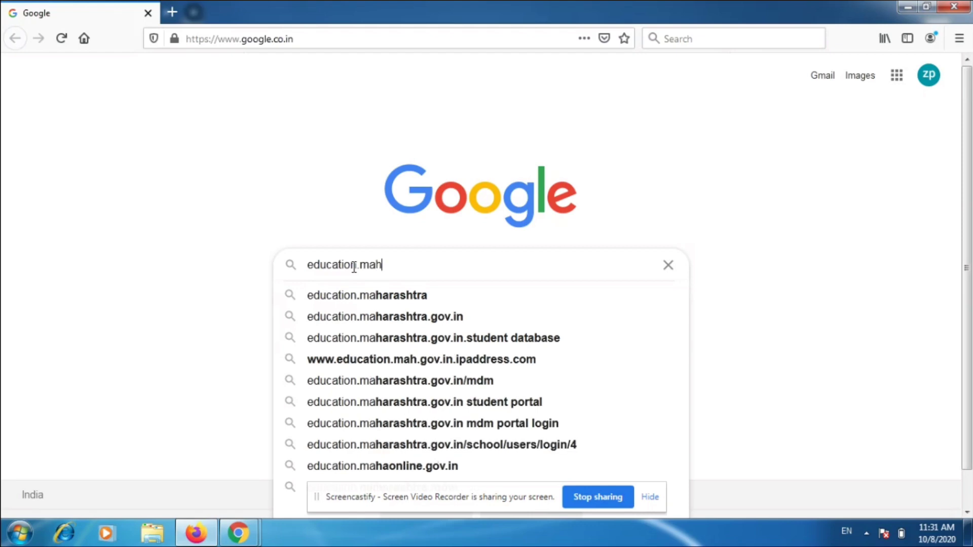
- Search Google for education.maharashtra.gov.in and open the Student Database result
left_click(373, 318)
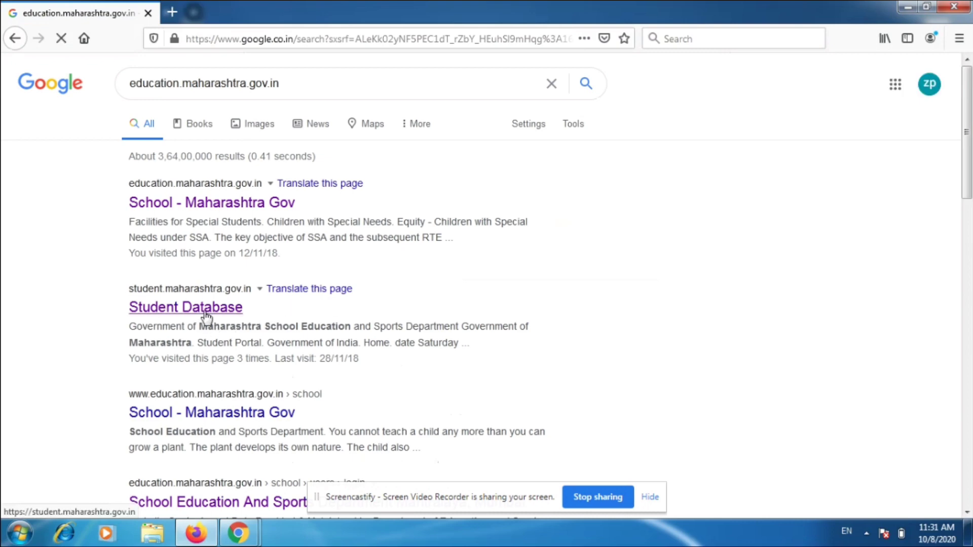
left_click(206, 311)
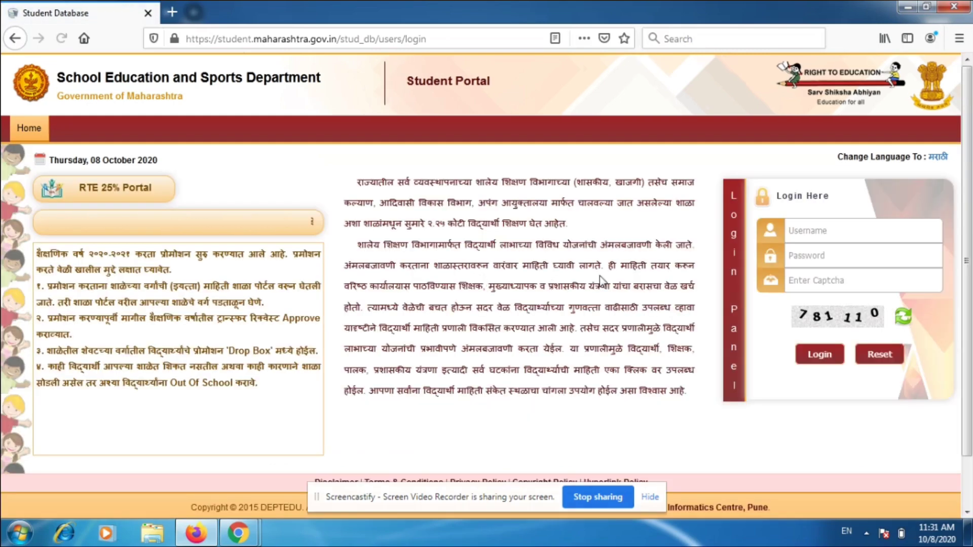
- Log in with the saved school username, a retyped password and the captcha code
left_click(803, 231)
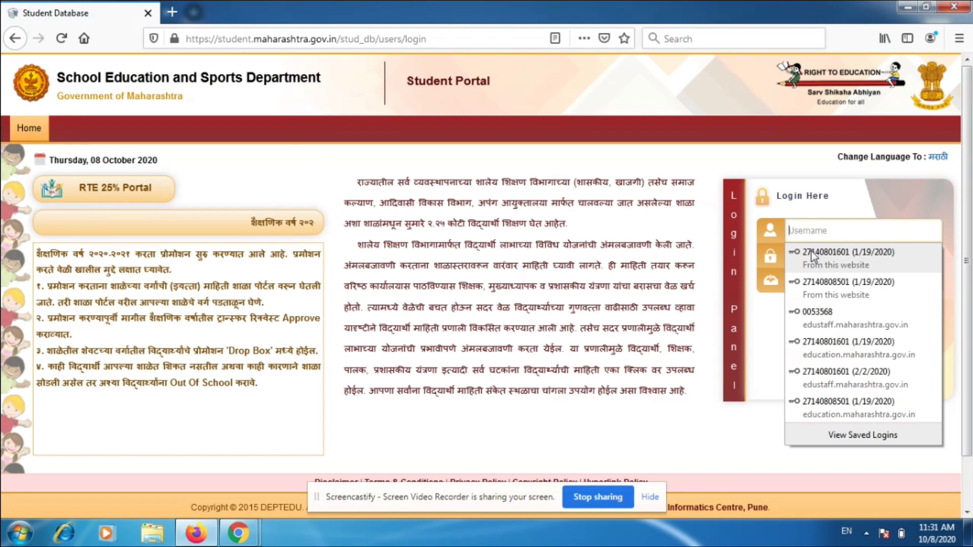
left_click(811, 252)
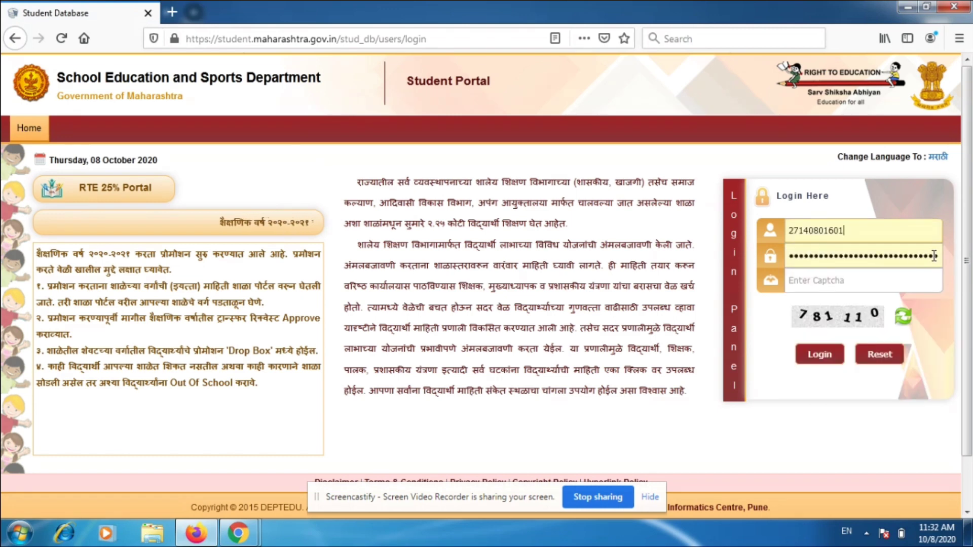
key("BackSpace")
key("BackSpace")
key("BackSpace")
key("BackSpace")
key("BackSpace")
key("BackSpace")
key("BackSpace")
key("BackSpace")
key("BackSpace")
key("BackSpace")
key("BackSpace")
key("BackSpace")
key("BackSpace")
key("BackSpace")
key("BackSpace")
key("BackSpace")
key("BackSpace")
key("BackSpace")
key("BackSpace")
key("BackSpace")
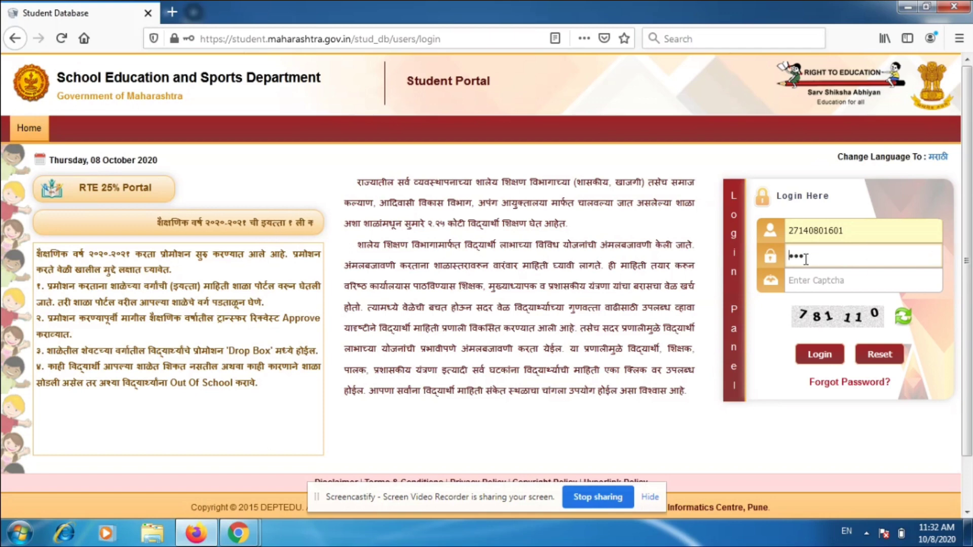
key("BackSpace")
key("BackSpace")
key("BackSpace")
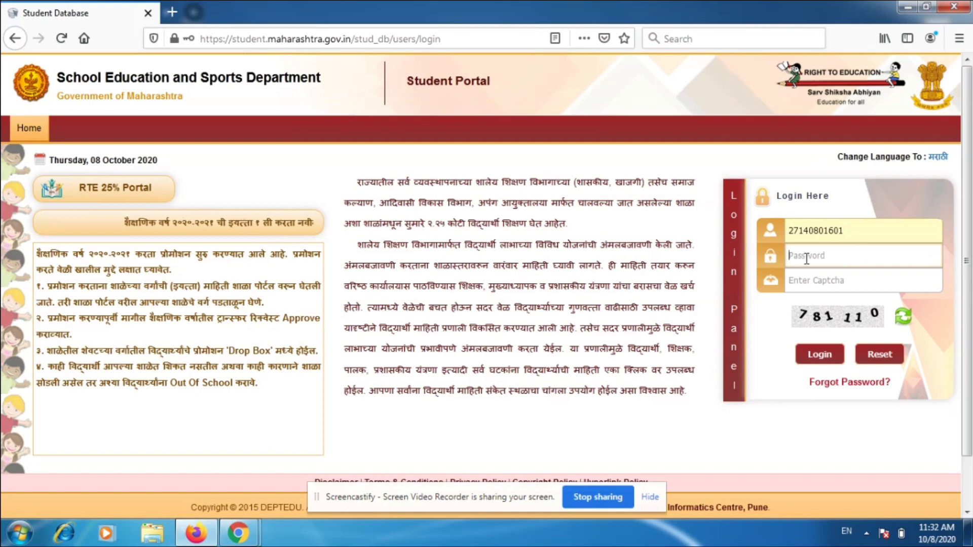
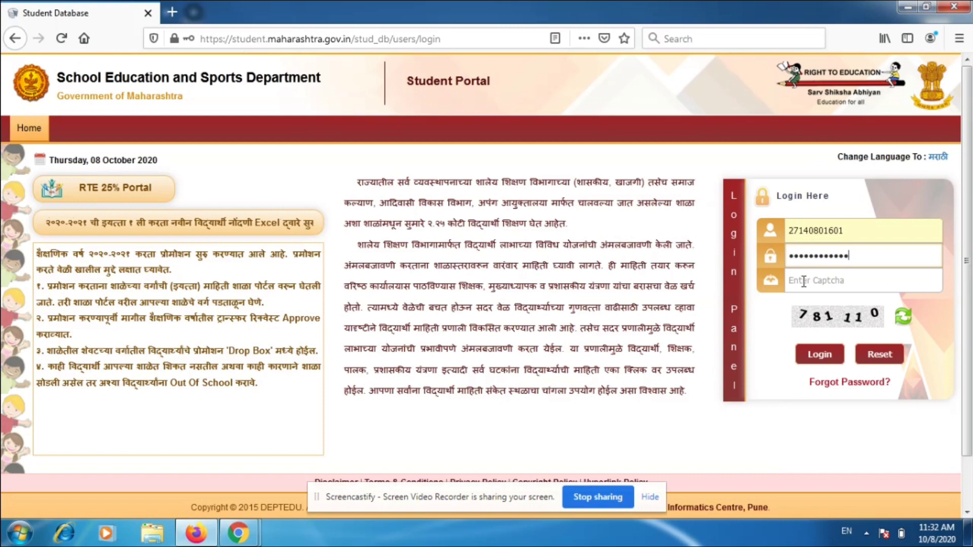
left_click(804, 281)
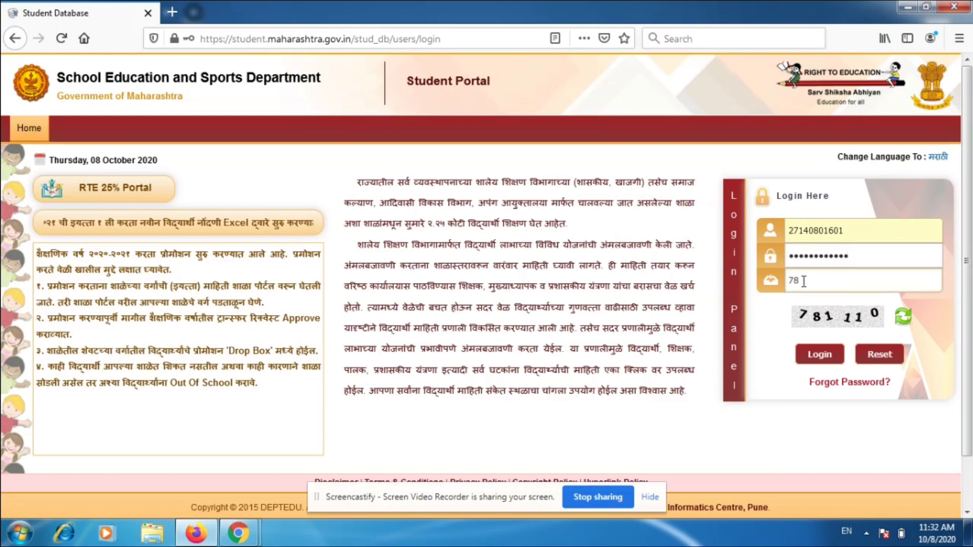
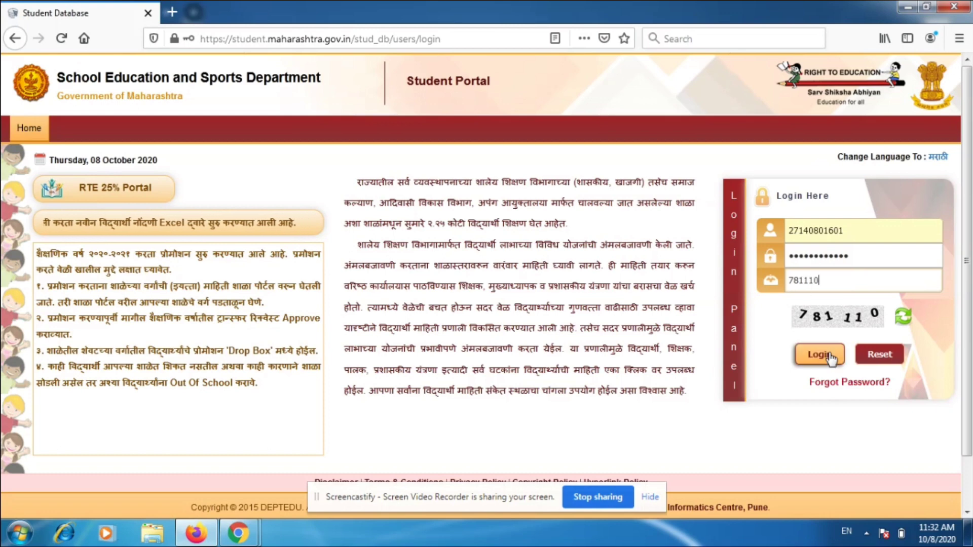
left_click(829, 355)
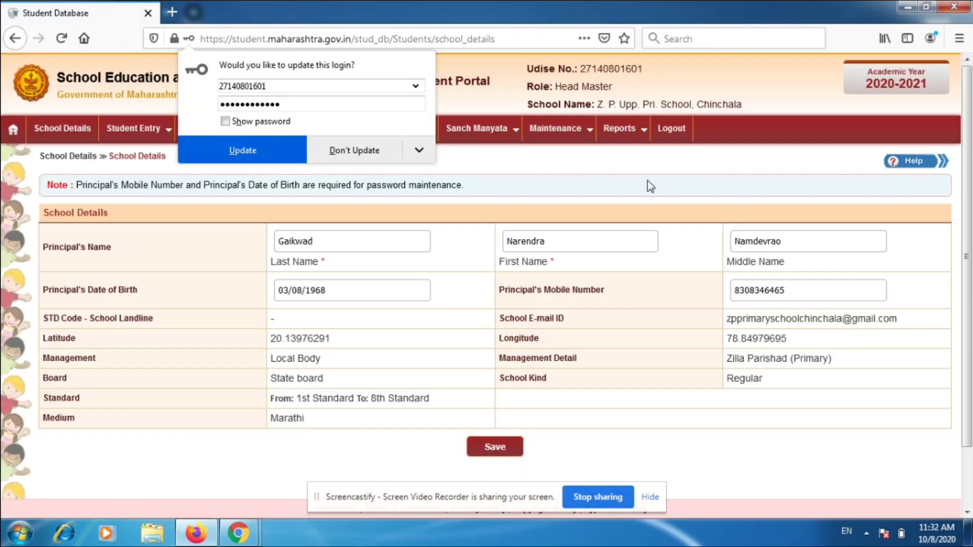
- Dismiss Firefox's update-login popup and bring up the portal's Maintenance menu
left_click(605, 166)
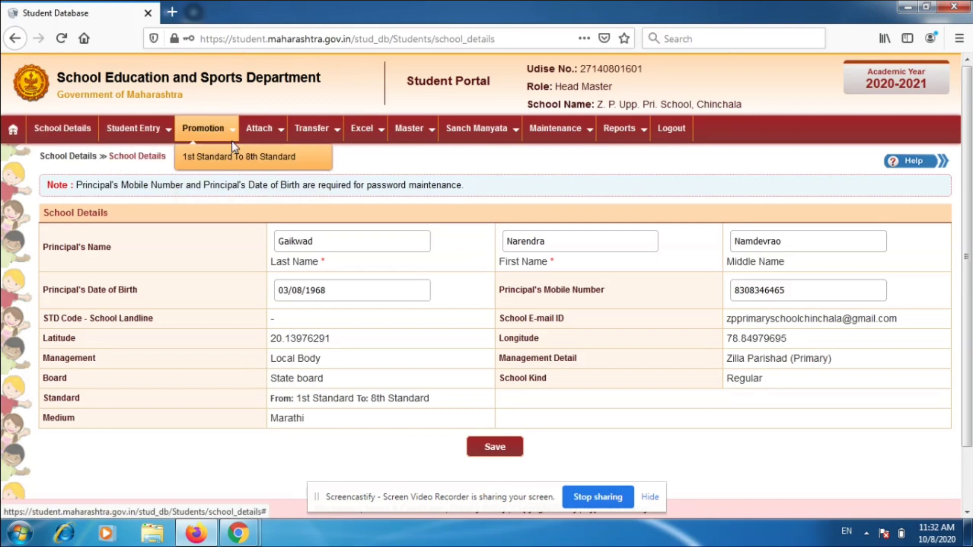
mouse_move(325, 138)
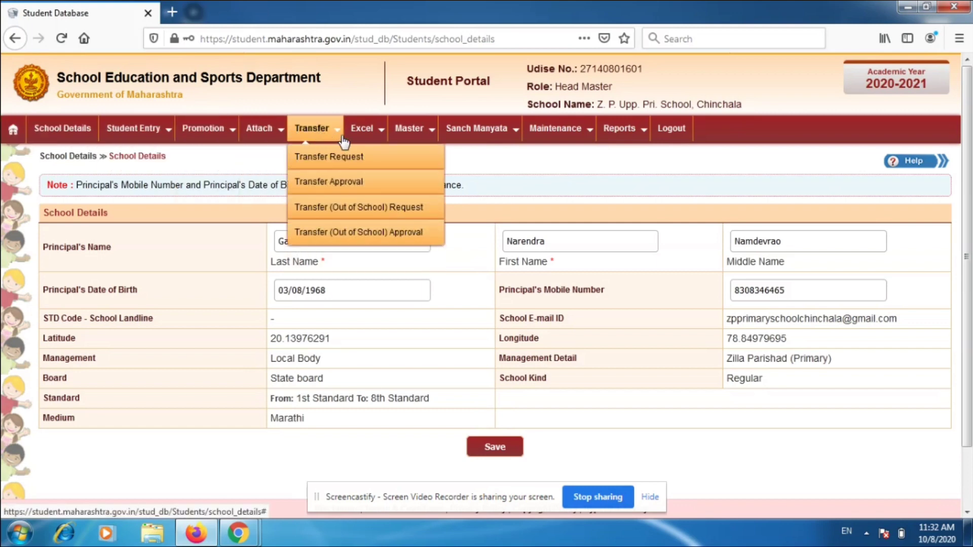
mouse_move(410, 139)
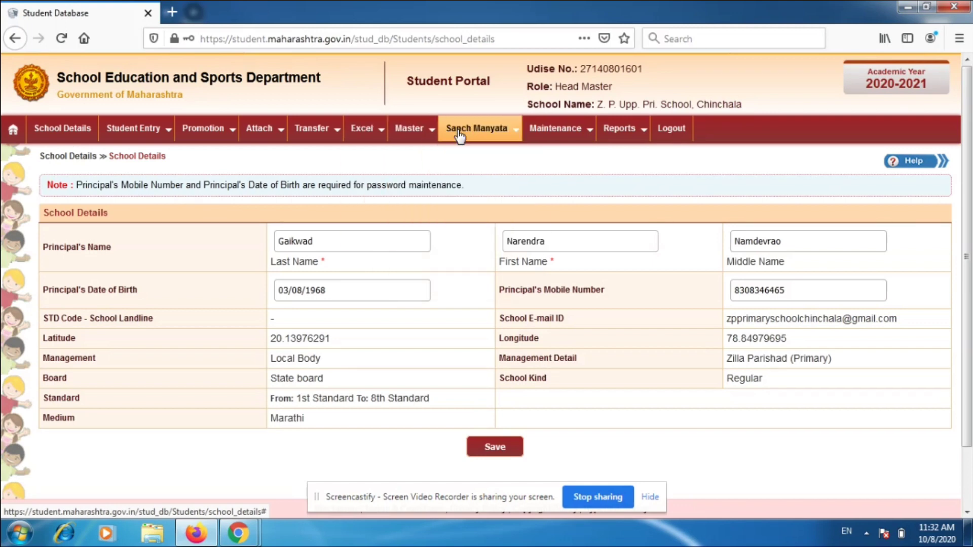
mouse_move(551, 136)
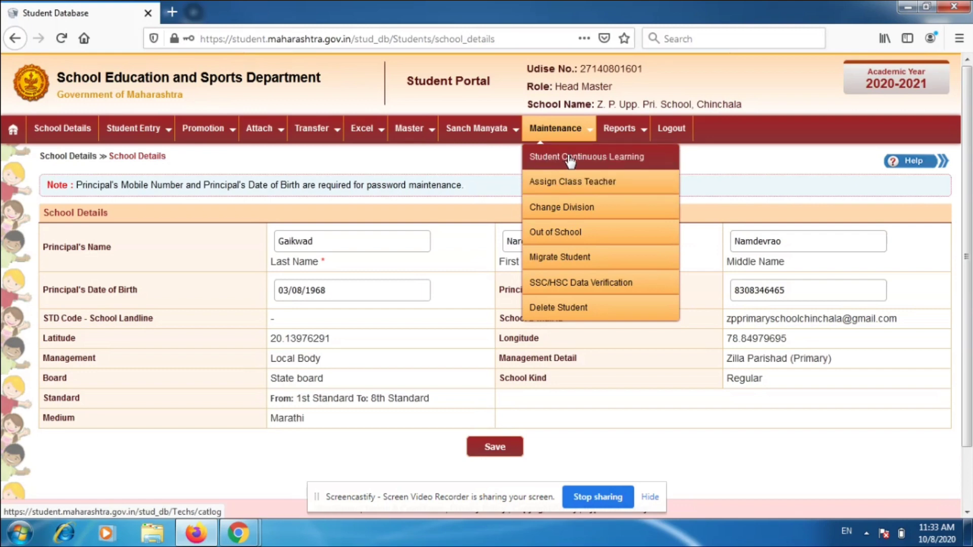
- In Student Continuous Learning, load the list for Year 2020-2021, 3rd Standard, Division A
left_click(595, 161)
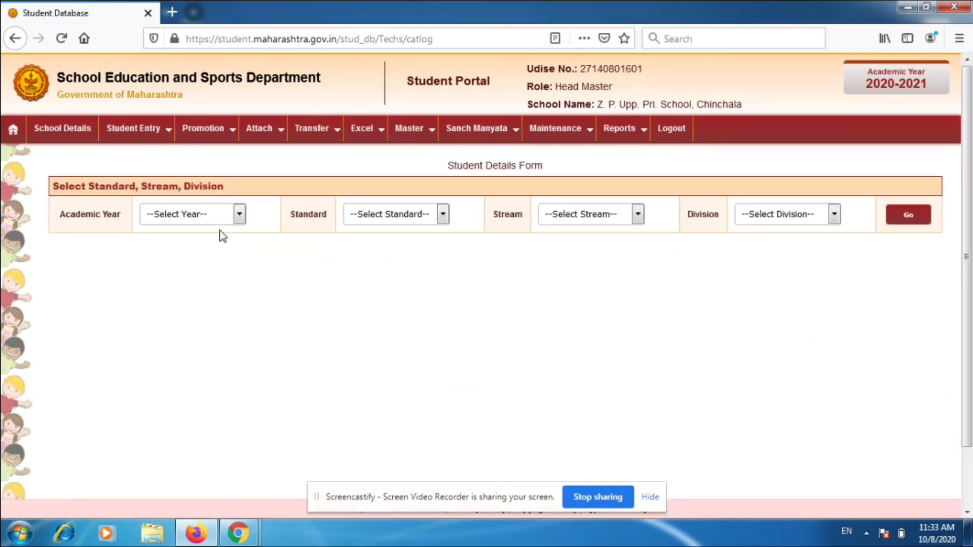
left_click(209, 215)
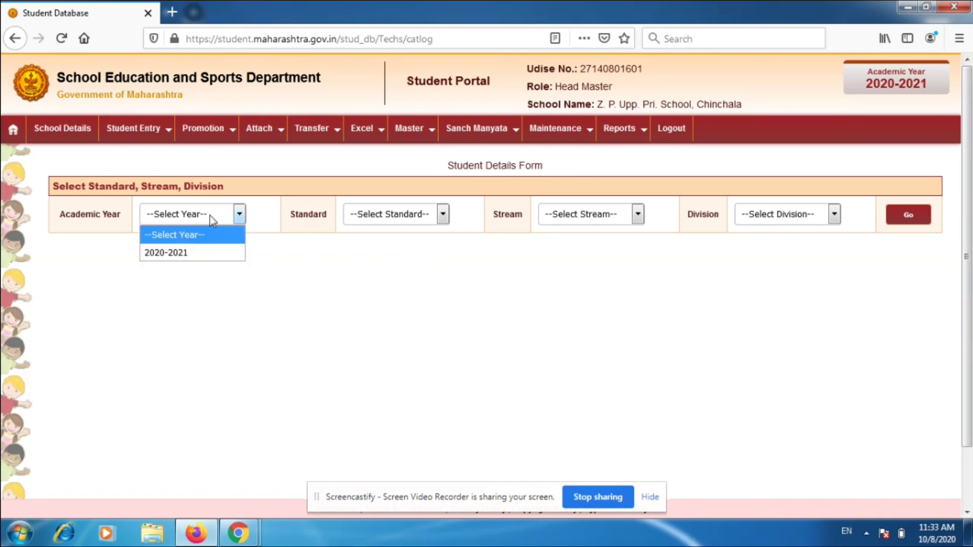
left_click(180, 253)
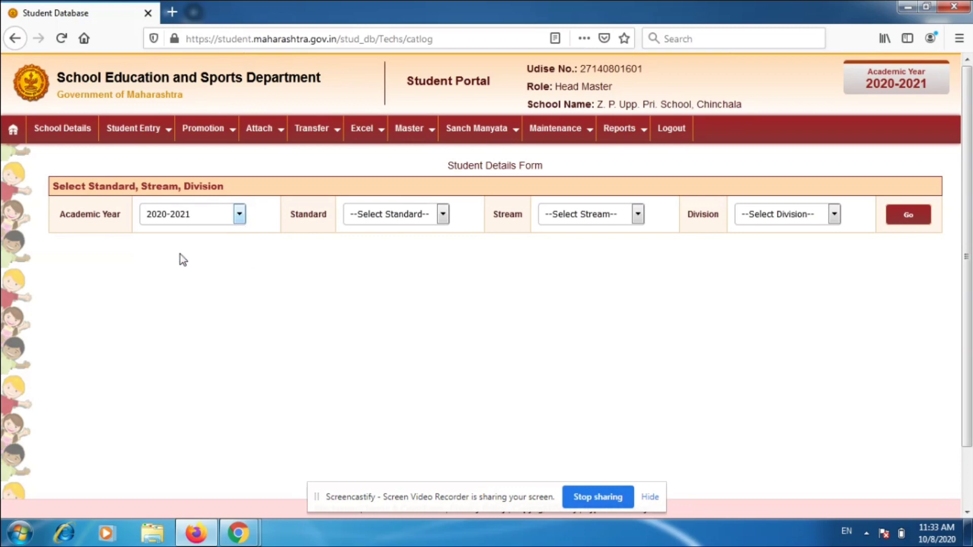
left_click(382, 215)
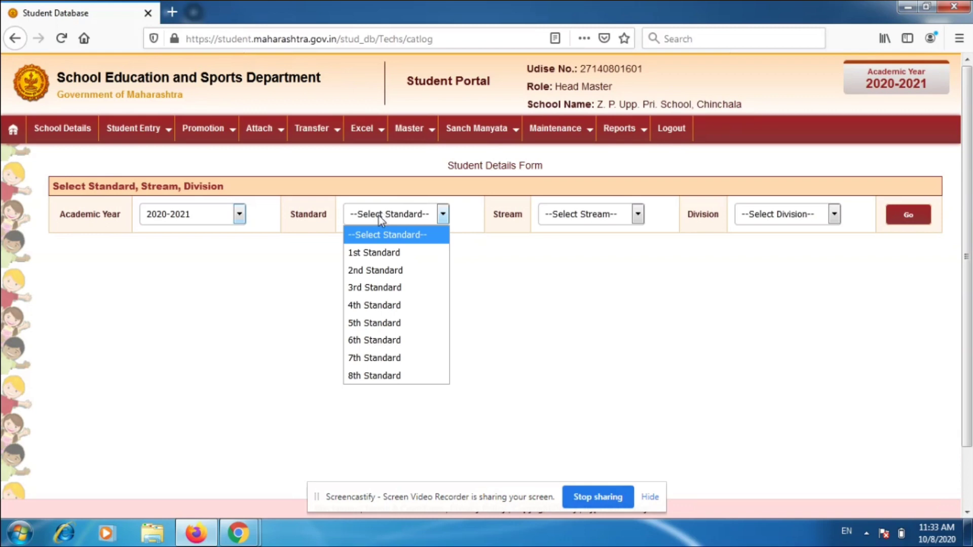
left_click(376, 288)
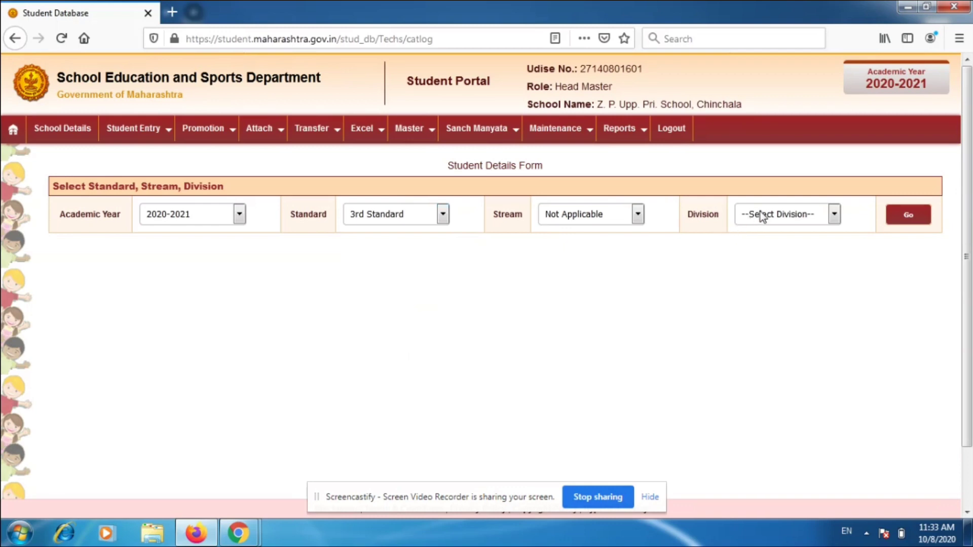
left_click(795, 215)
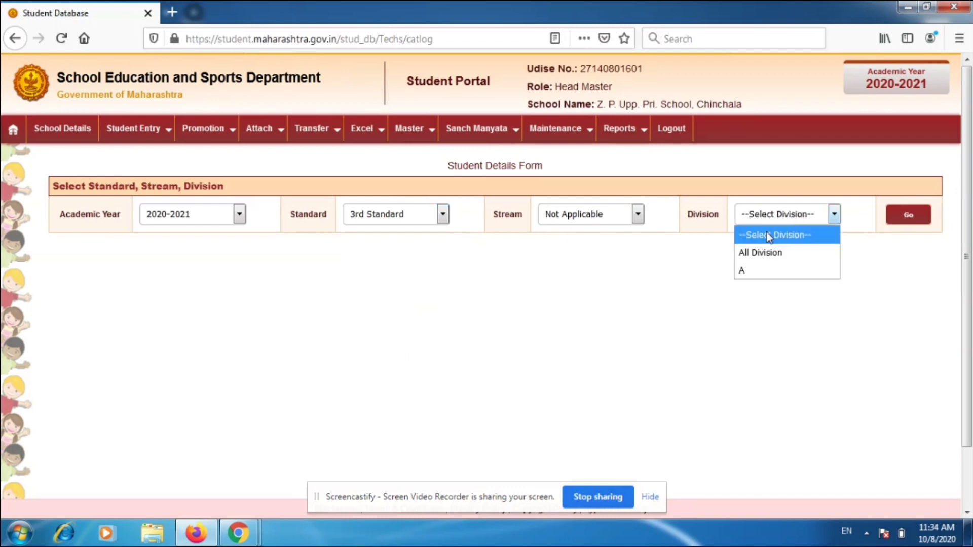
left_click(744, 271)
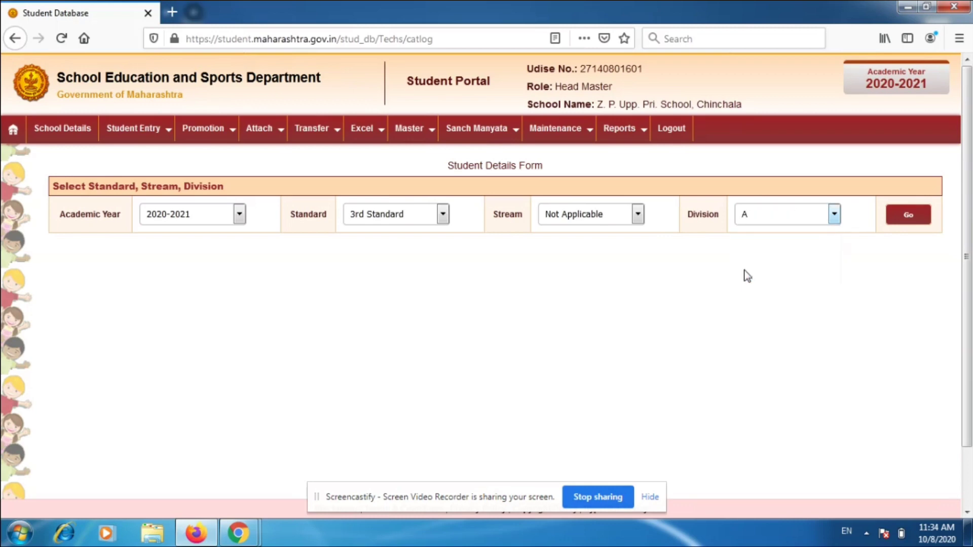
left_click(907, 219)
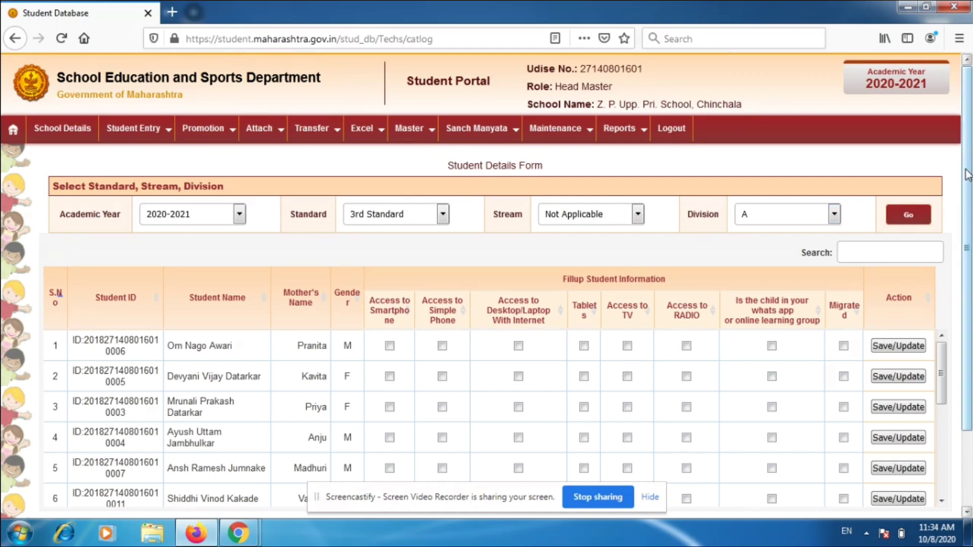
left_click_drag(968, 175, 971, 253)
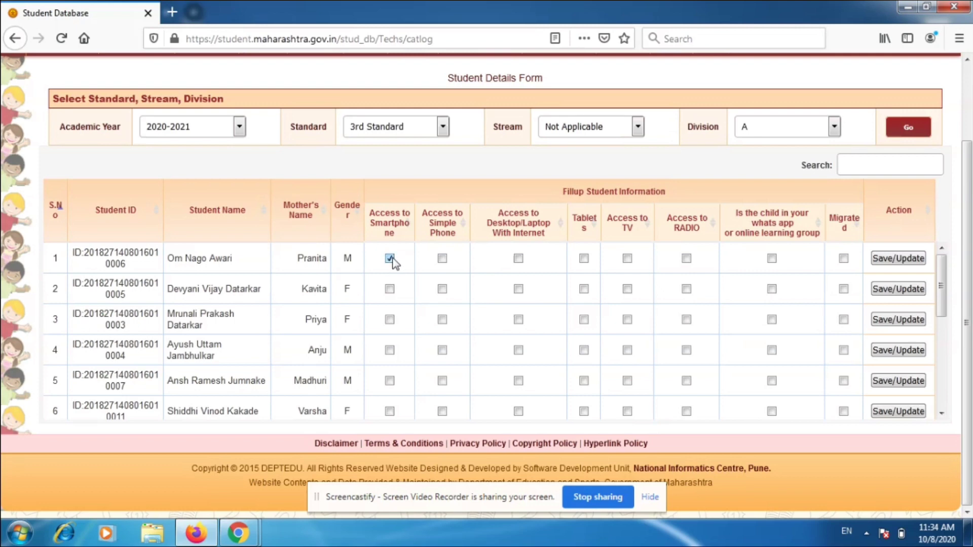
left_click(390, 259)
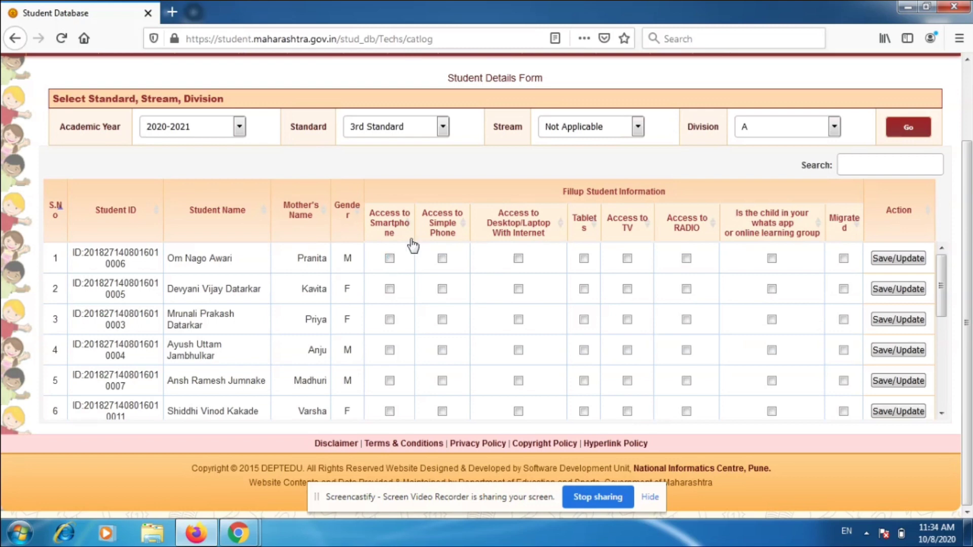